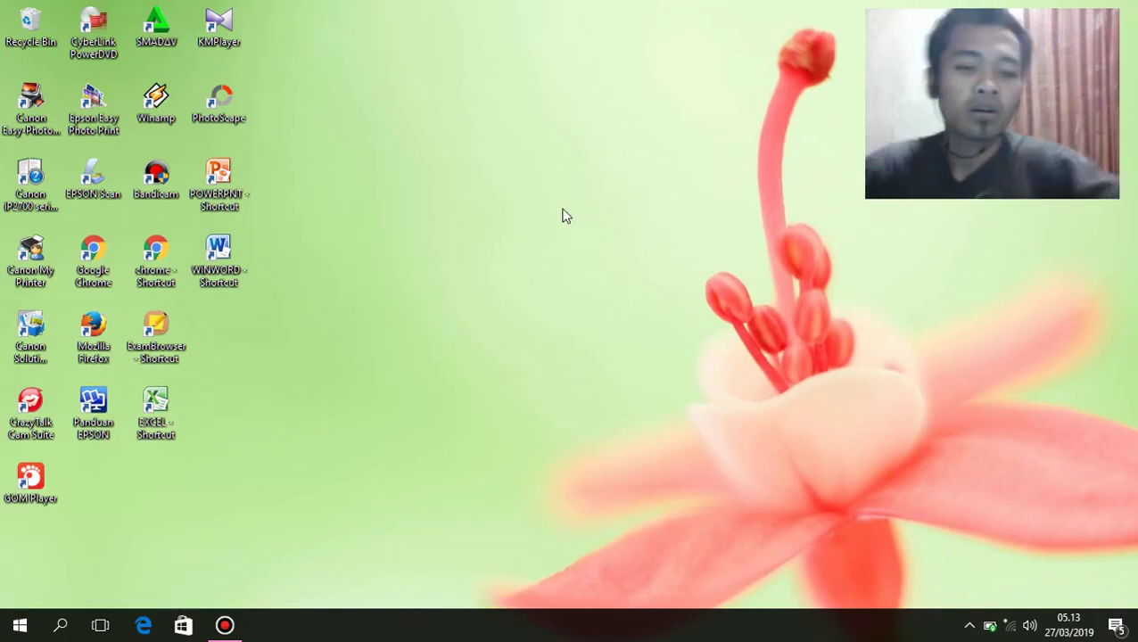
pyautogui.rightClick(416, 100)
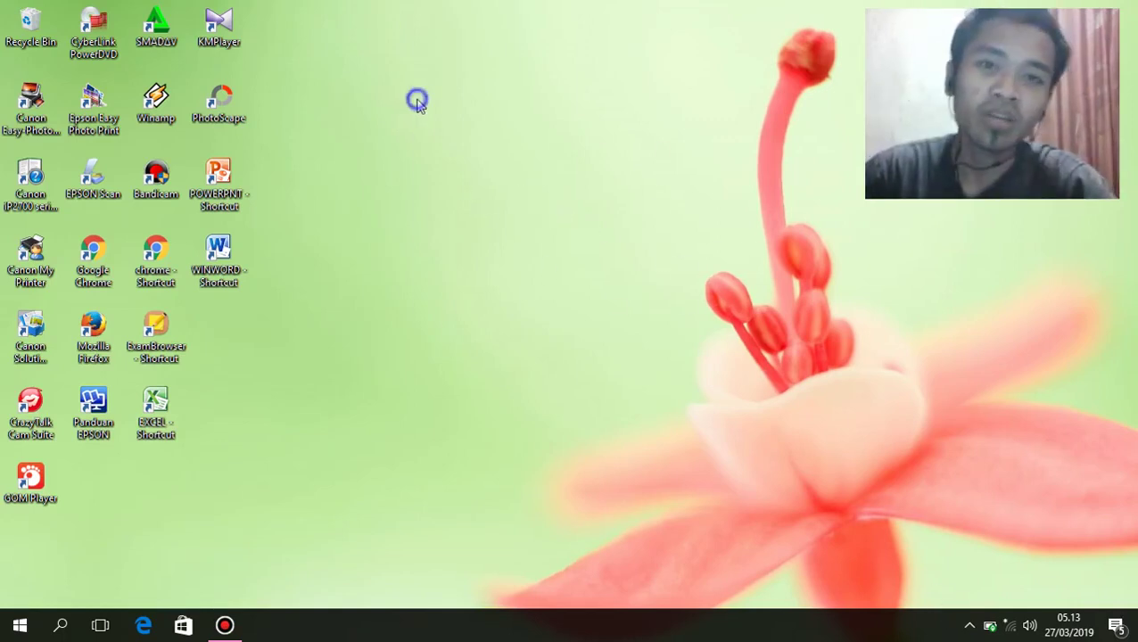
pyautogui.click(441, 149)
pyautogui.rightClick(444, 103)
pyautogui.click(499, 152)
pyautogui.rightClick(451, 52)
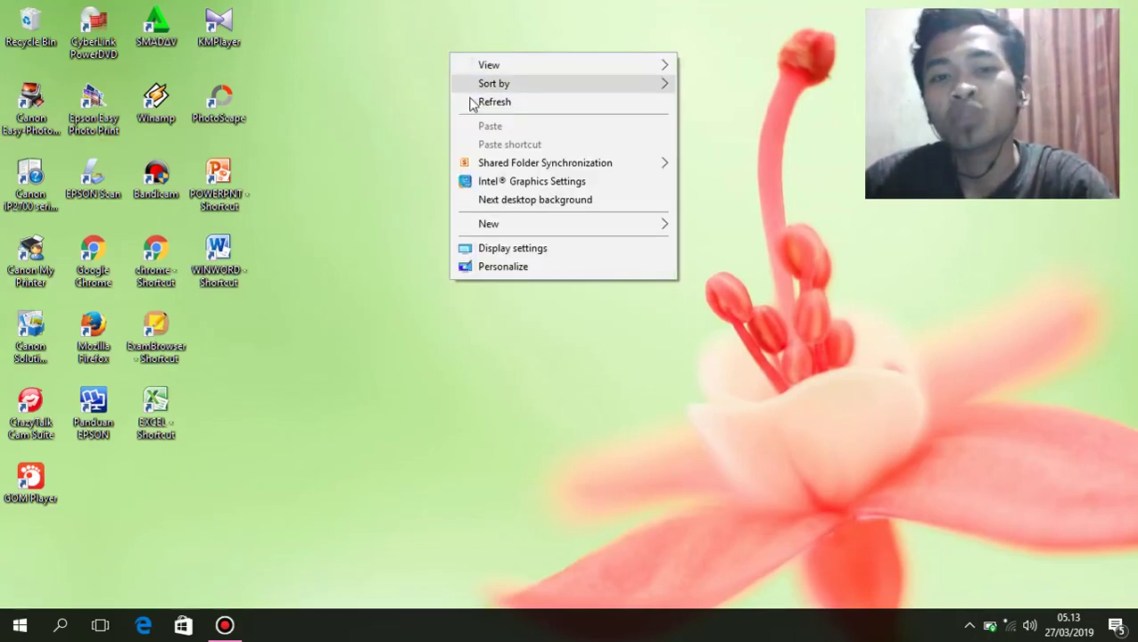
pyautogui.click(479, 104)
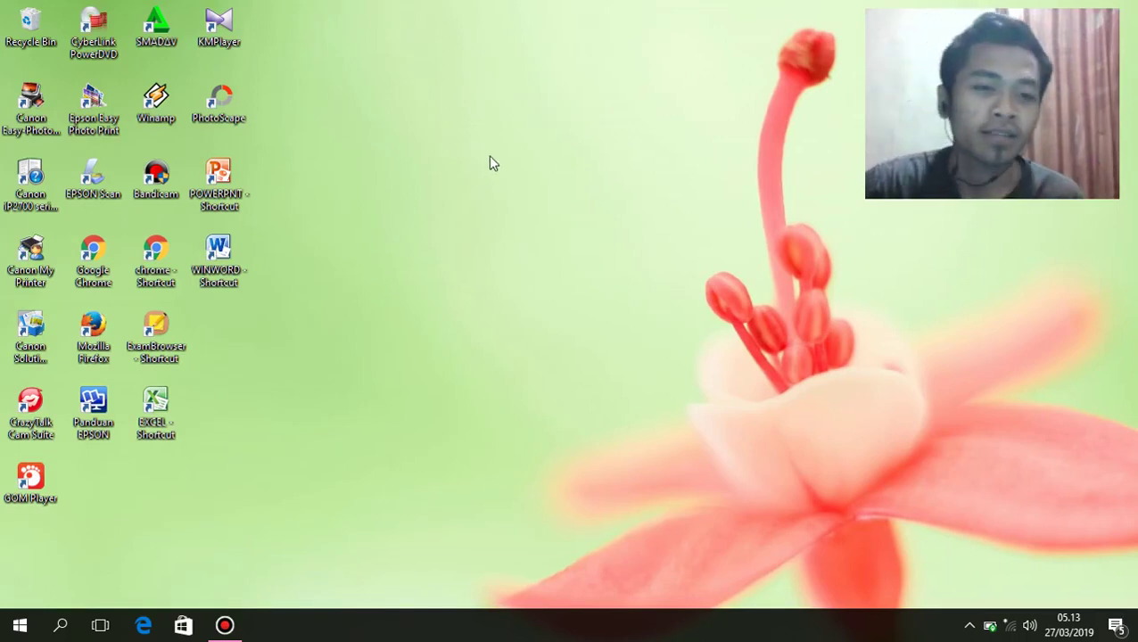
# - Open the system properties of This PC from File Explorer to check the Windows edition and basic computer information
pyautogui.click(20, 626)
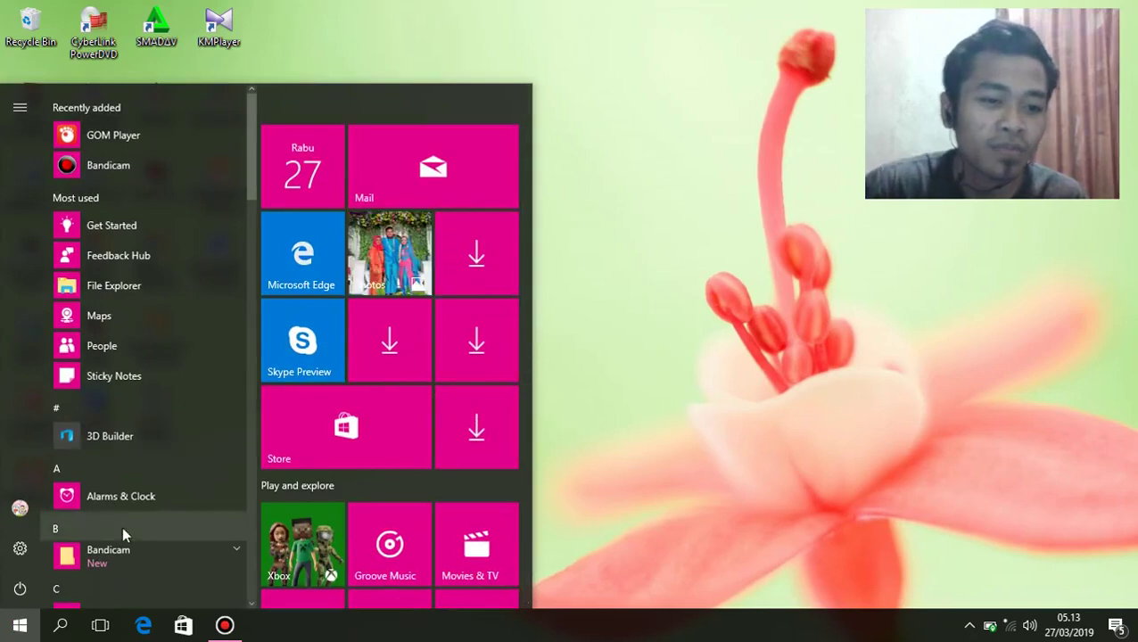
pyautogui.click(171, 285)
pyautogui.click(68, 272)
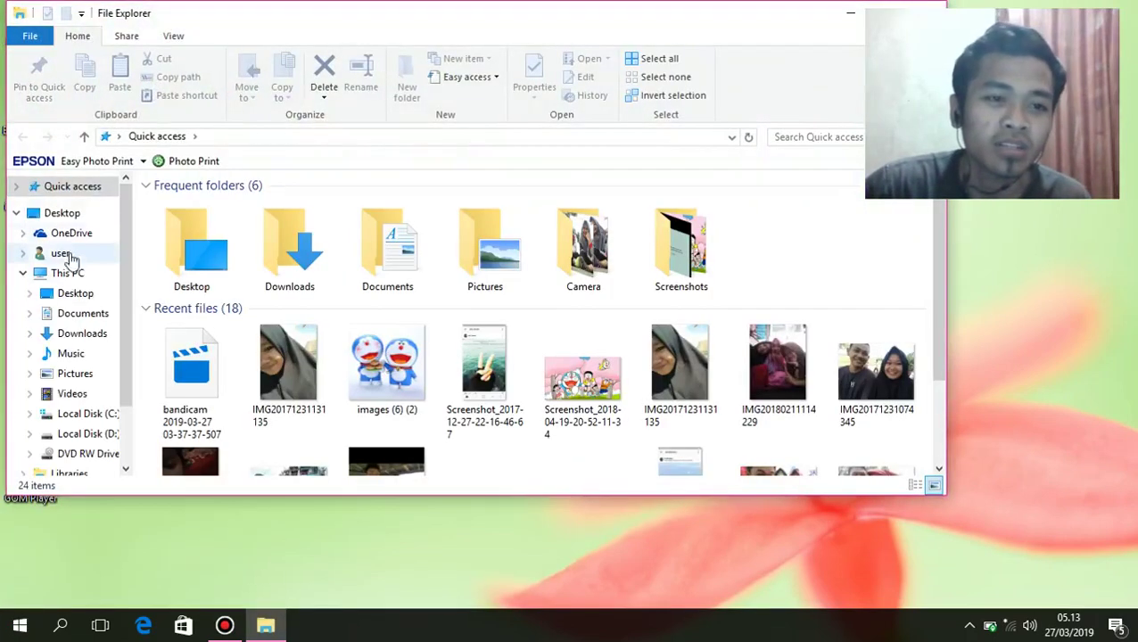
pyautogui.rightClick(68, 273)
pyautogui.click(136, 497)
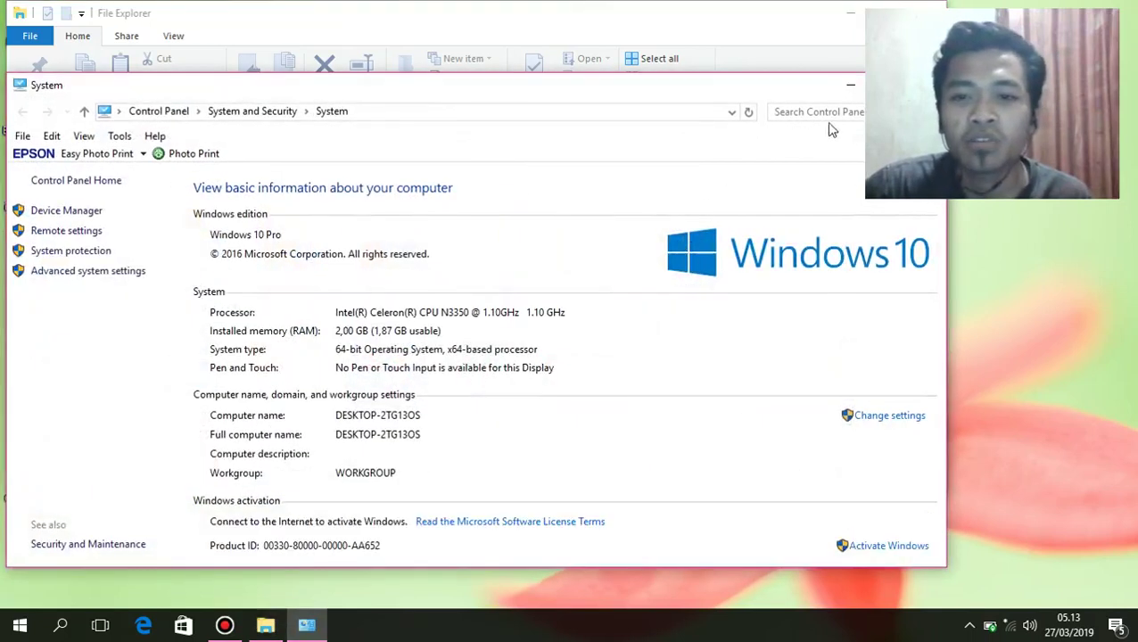
# - Minimize the System and File Explorer windows, refresh the desktop and close both windows
pyautogui.click(850, 84)
pyautogui.click(850, 13)
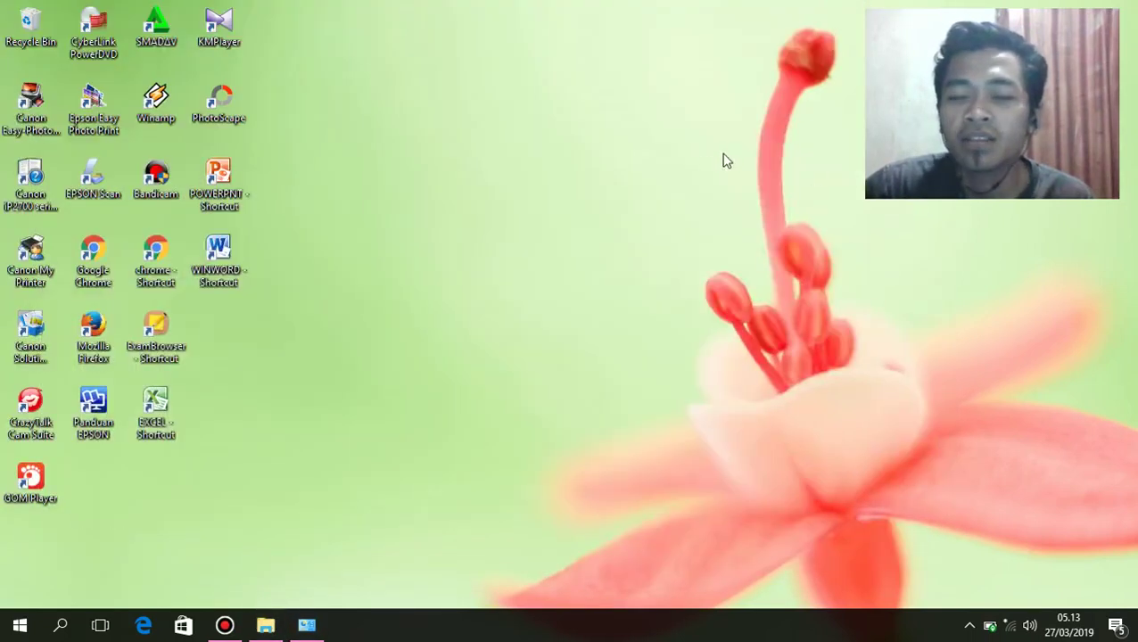
pyautogui.rightClick(622, 125)
pyautogui.click(647, 182)
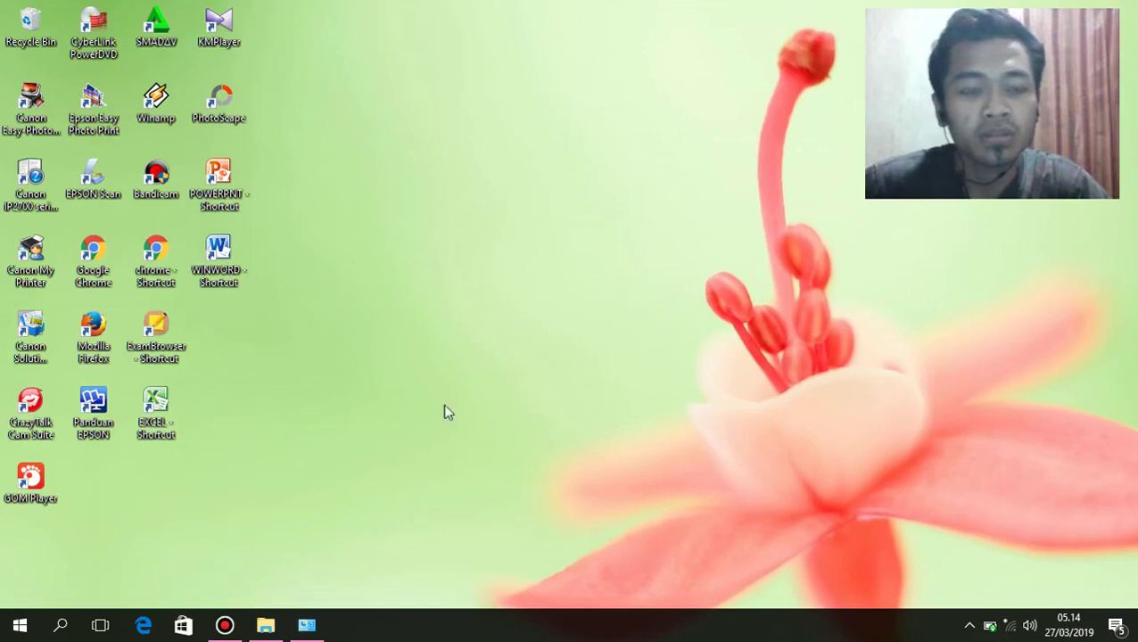
pyautogui.rightClick(295, 610)
pyautogui.click(292, 594)
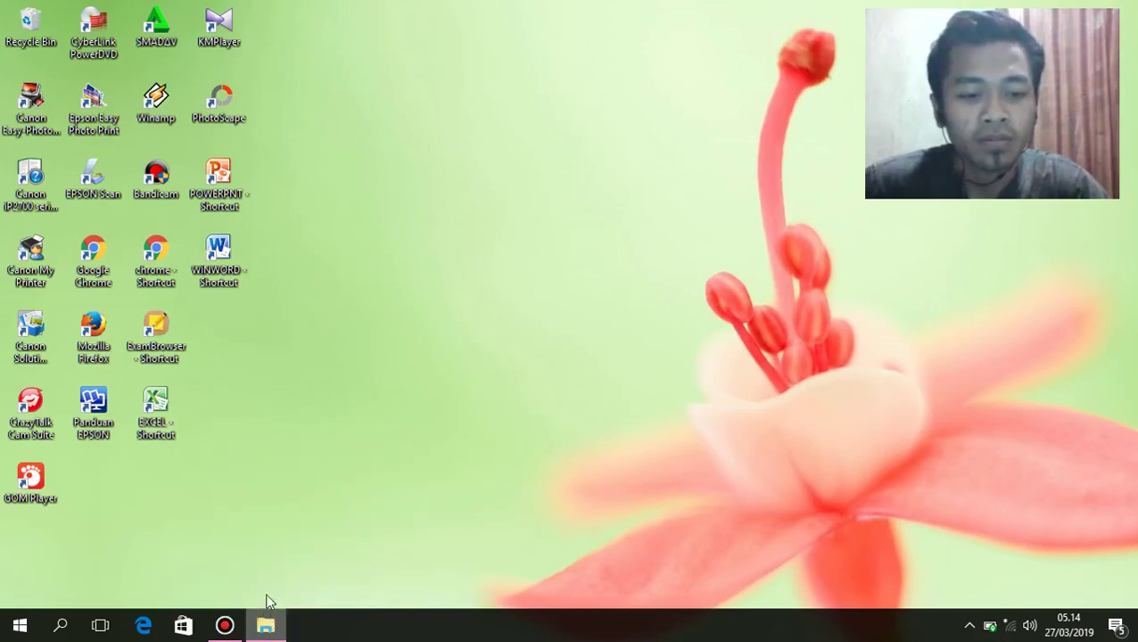
pyautogui.rightClick(259, 620)
pyautogui.click(255, 589)
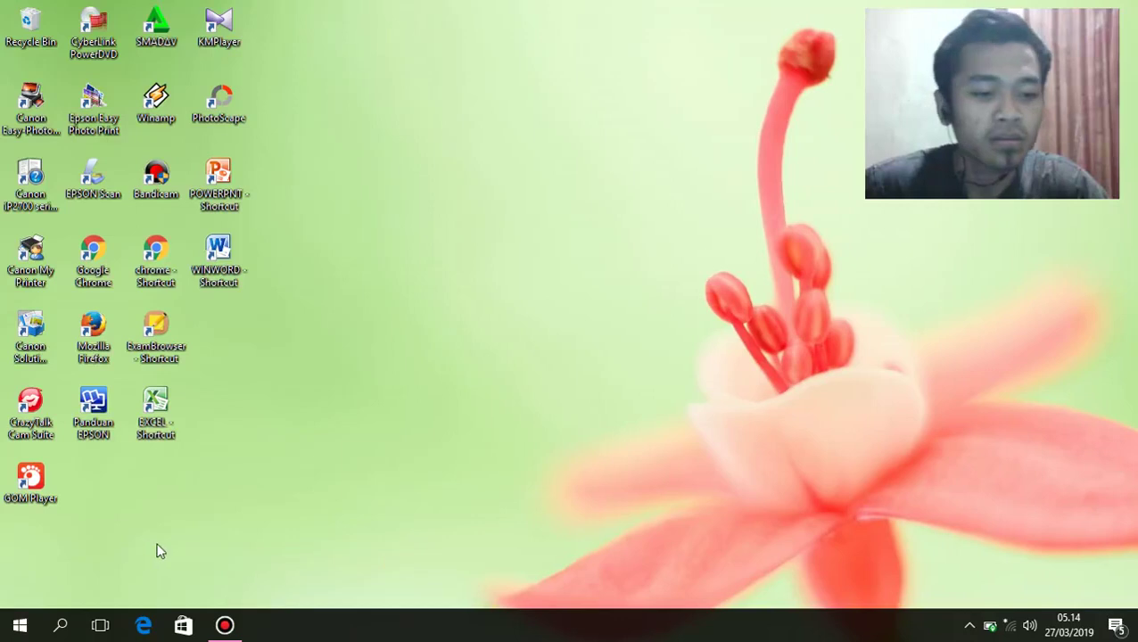
# - Open the Time & language section of Windows Settings and look through its Date & time page
pyautogui.click(26, 628)
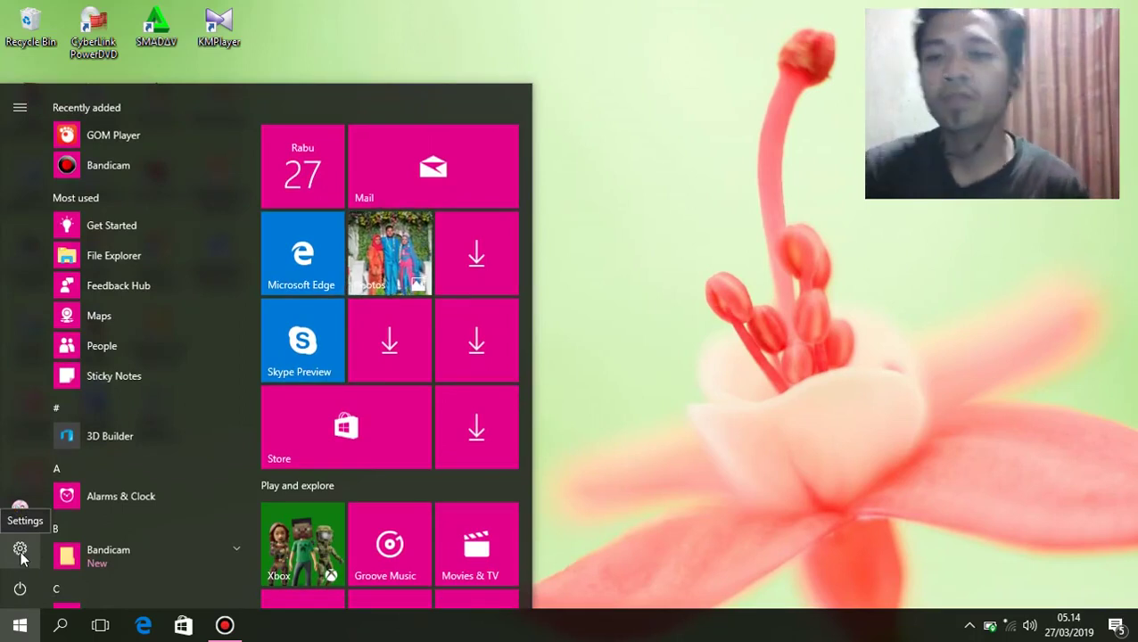
pyautogui.click(20, 551)
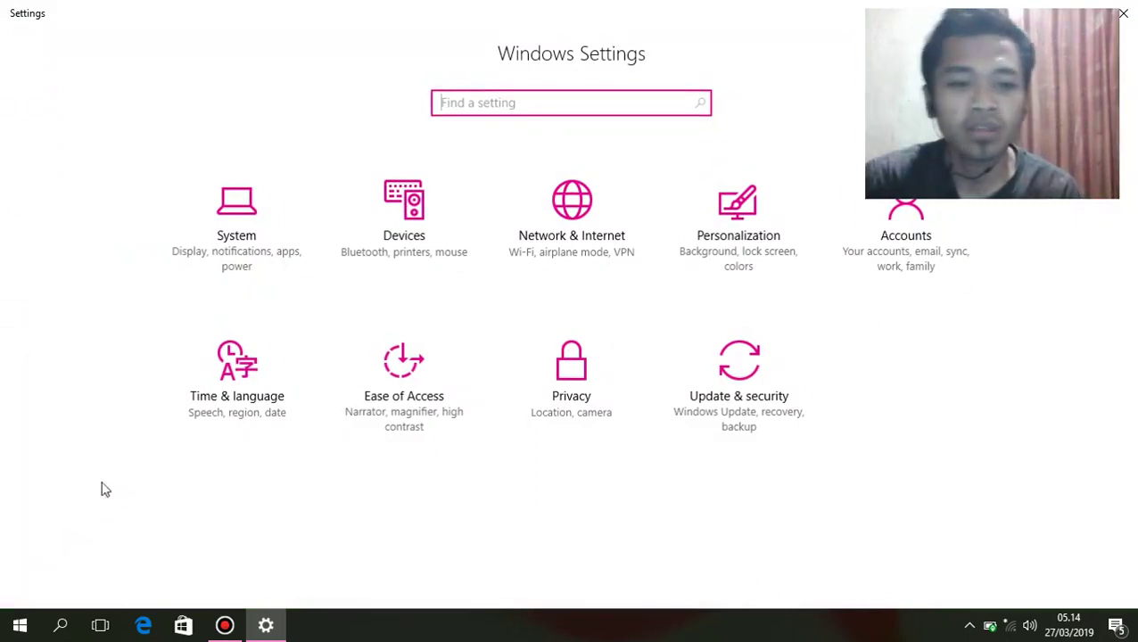
pyautogui.click(231, 366)
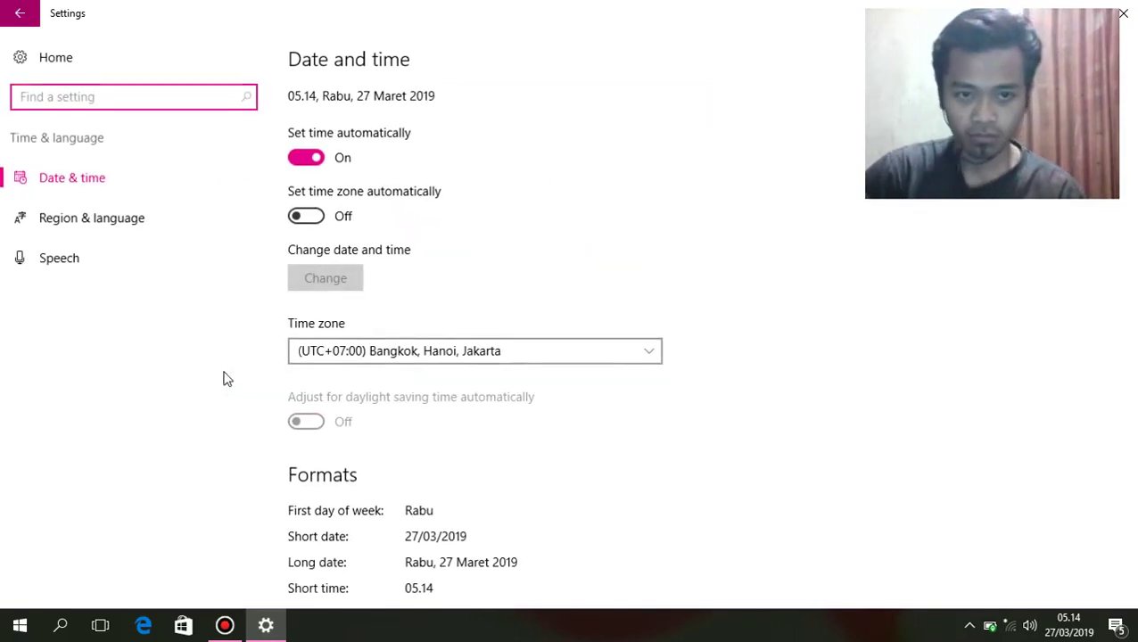
pyautogui.scroll(-5, 624, 267)
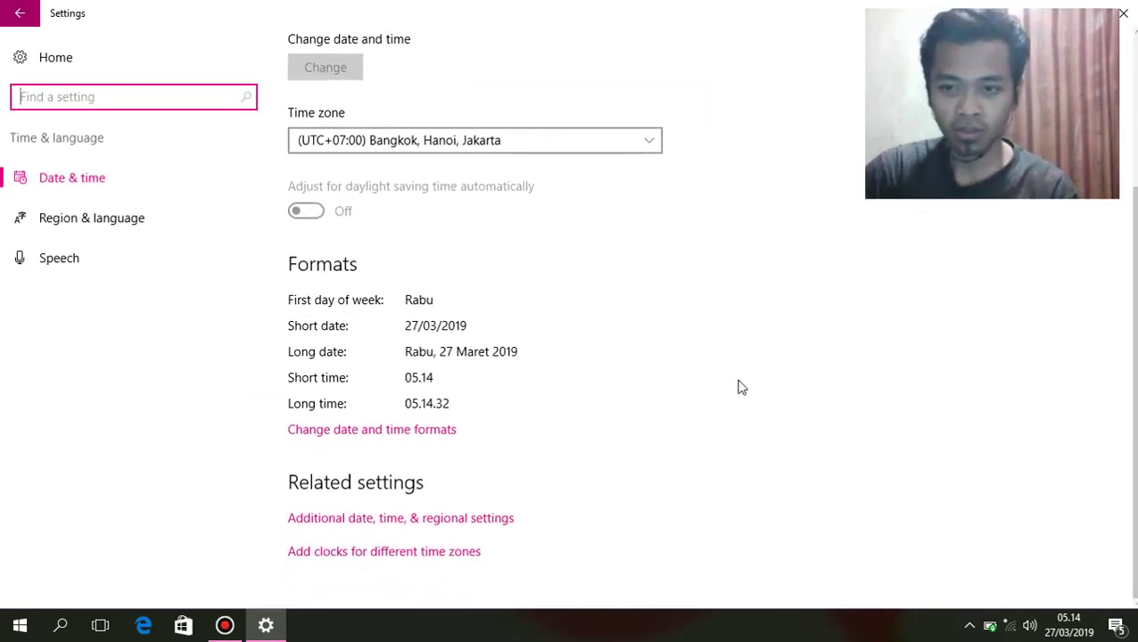
pyautogui.scroll(5, 740, 387)
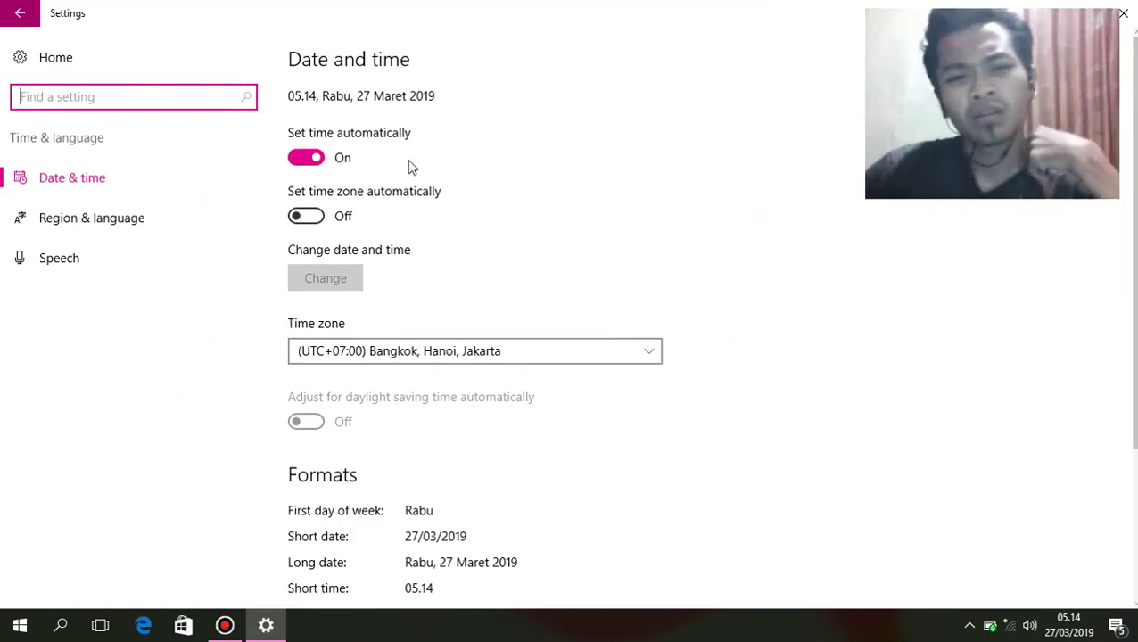
pyautogui.scroll(-5, 381, 183)
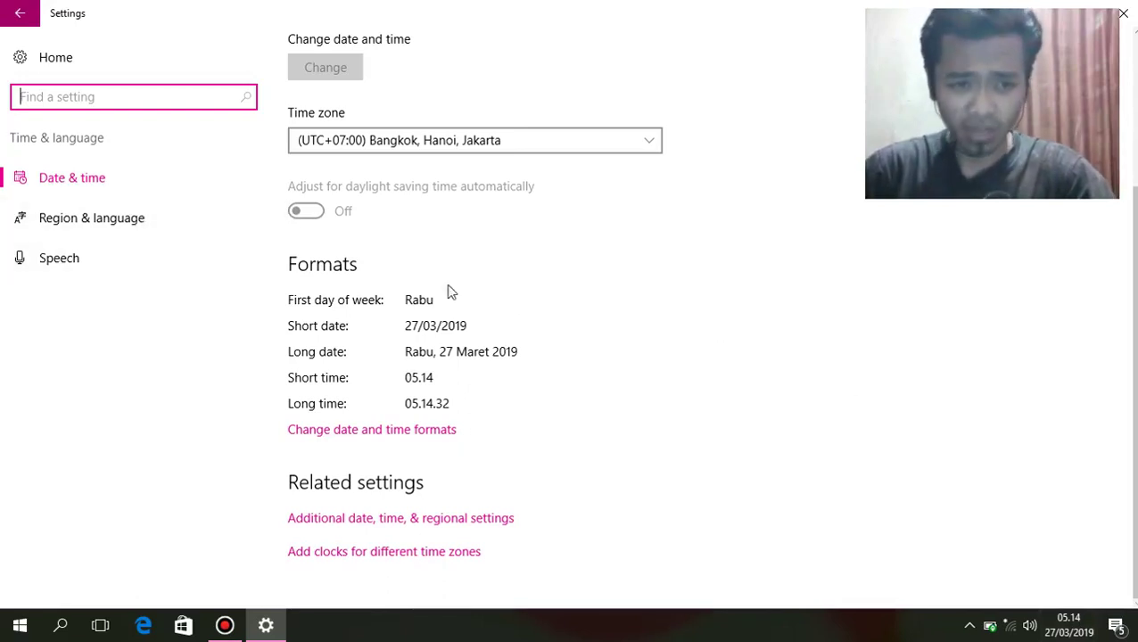
# - Add Arabic (Saudi Arabia) to the languages under Region & language and close Settings
pyautogui.click(87, 223)
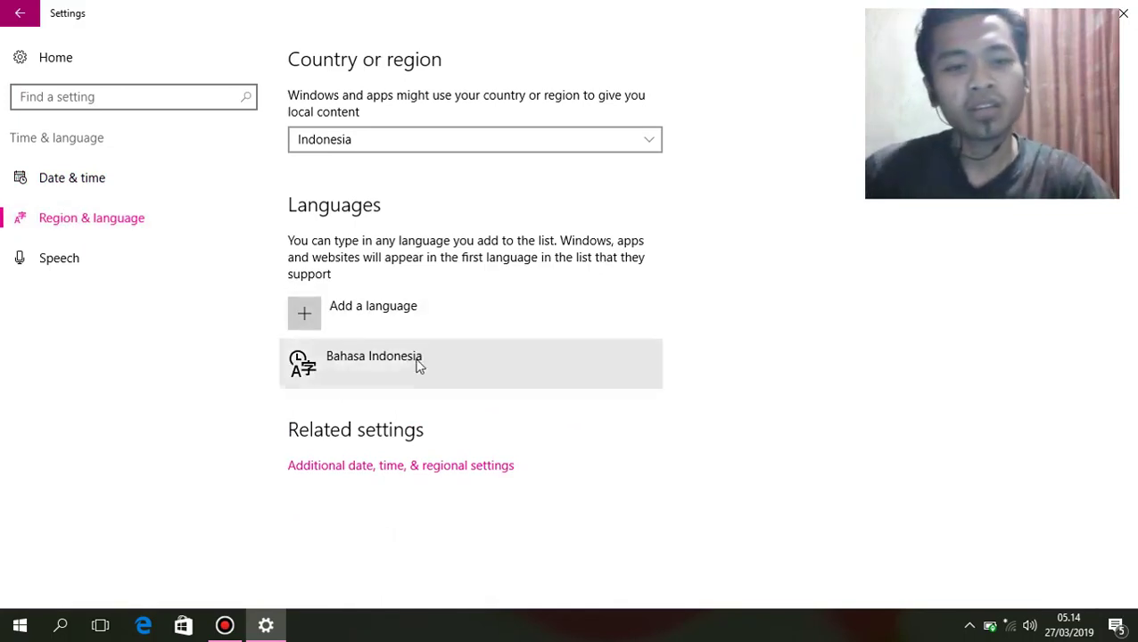
pyautogui.click(371, 323)
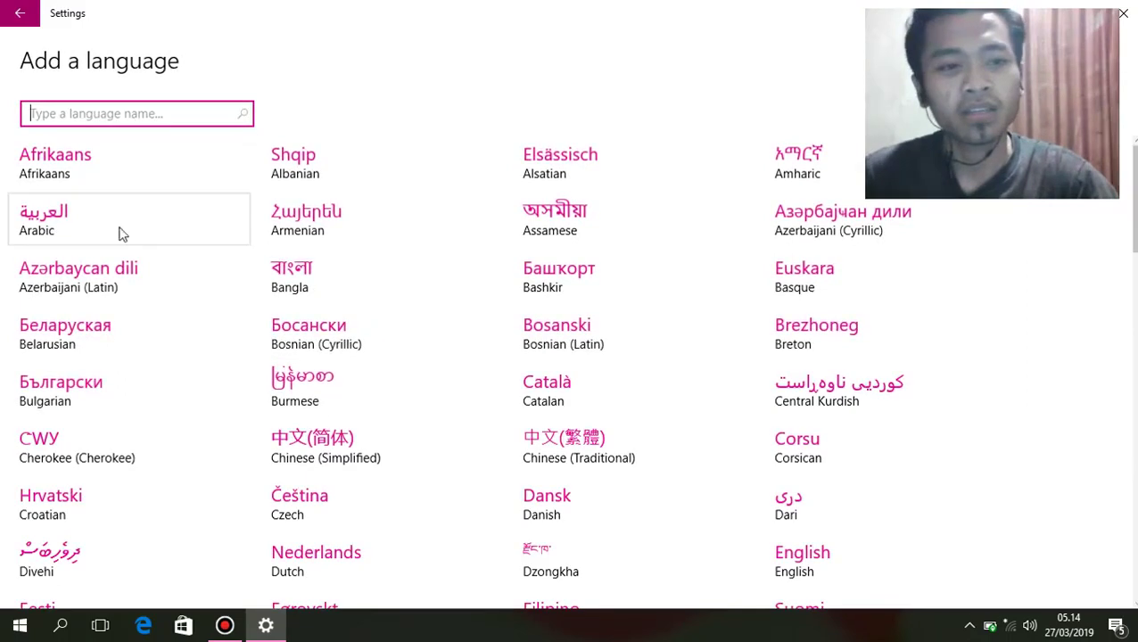
pyautogui.scroll(-12, 723, 442)
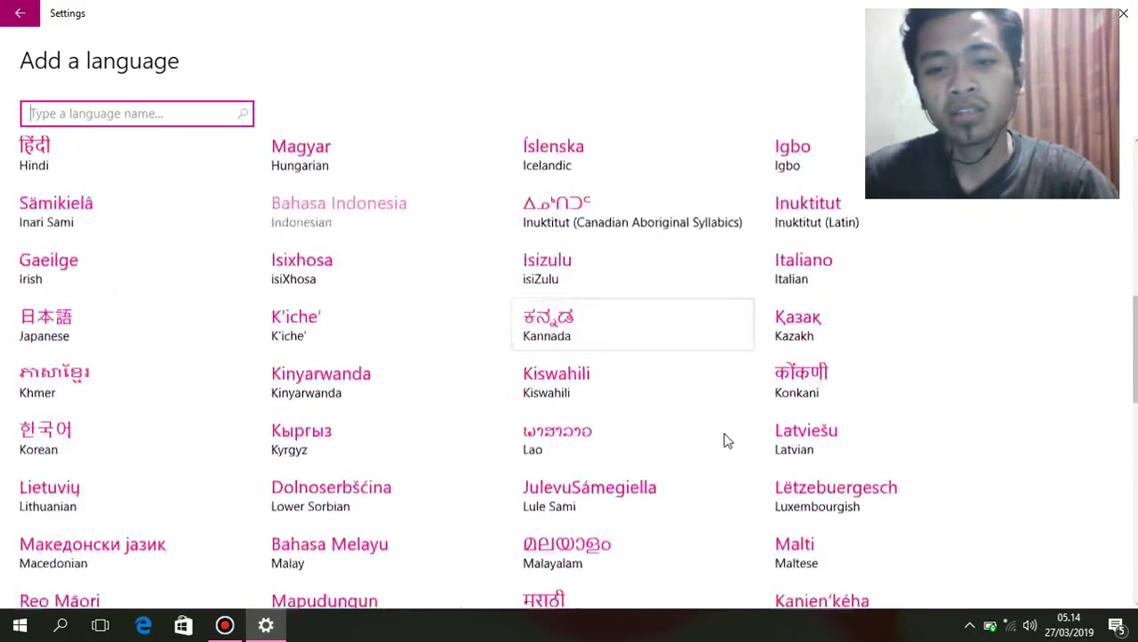
pyautogui.scroll(-5, 724, 441)
pyautogui.scroll(15, 606, 444)
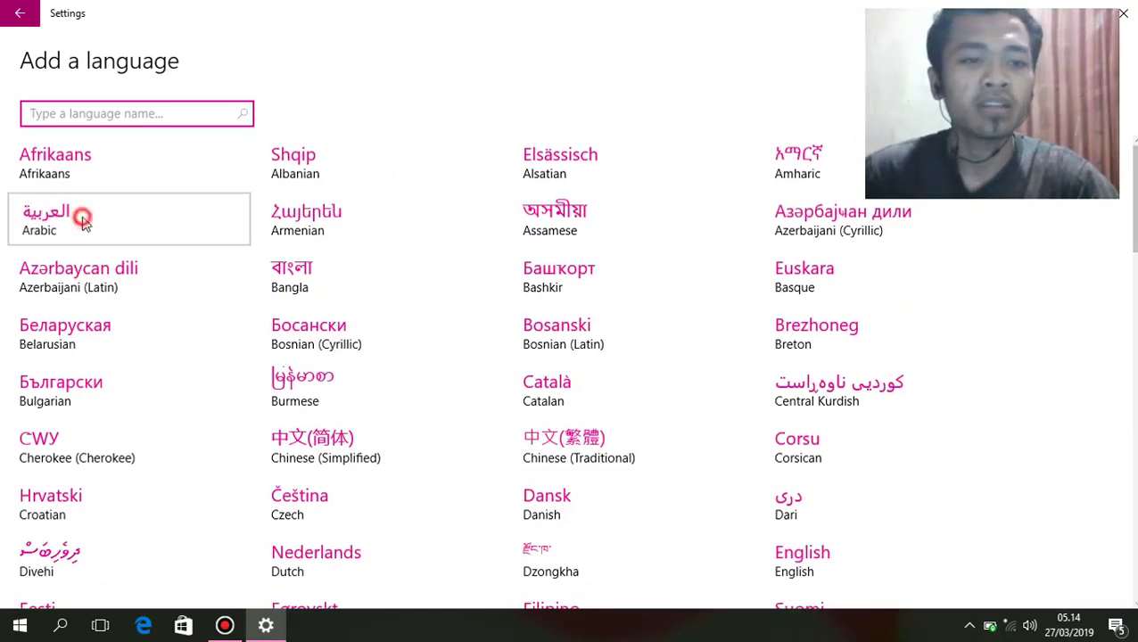
pyautogui.click(80, 223)
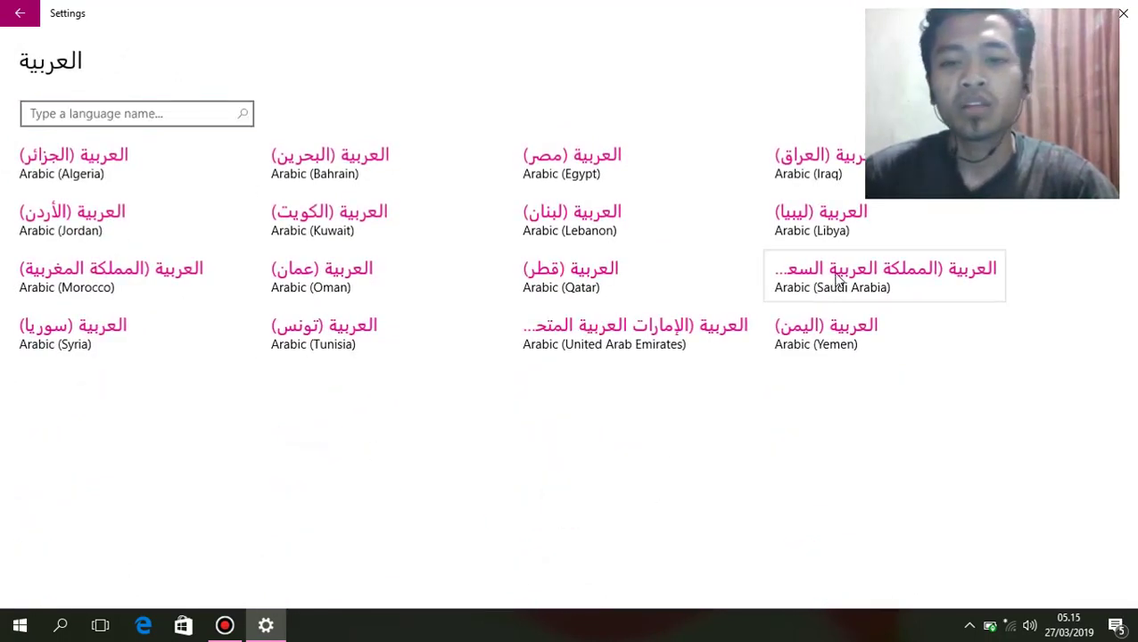
pyautogui.click(806, 284)
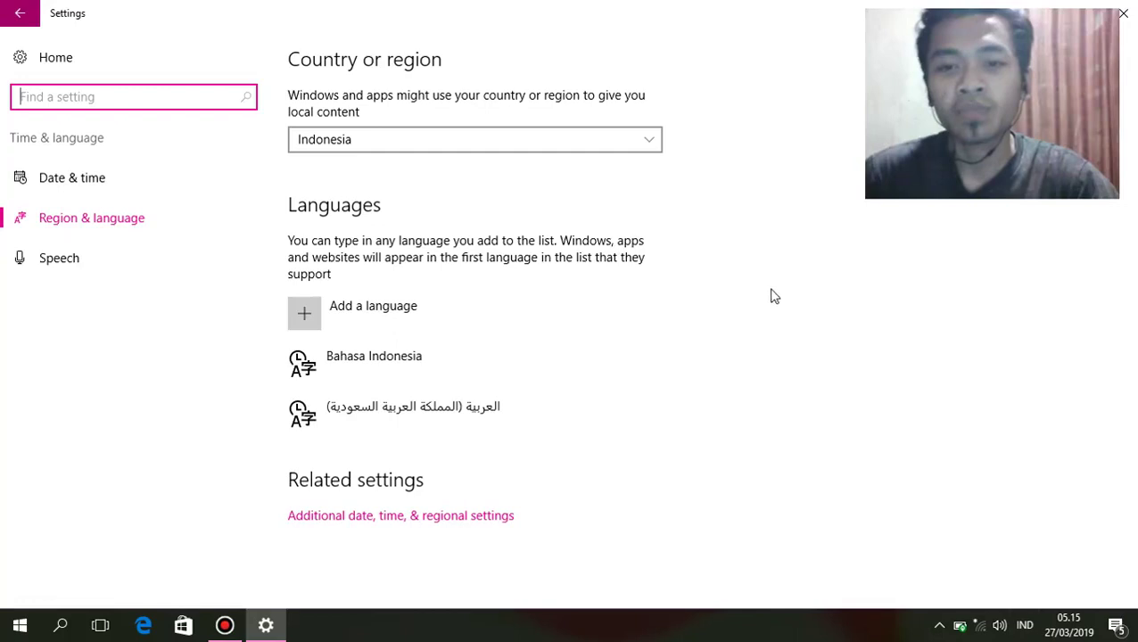
pyautogui.click(1122, 12)
pyautogui.rightClick(581, 102)
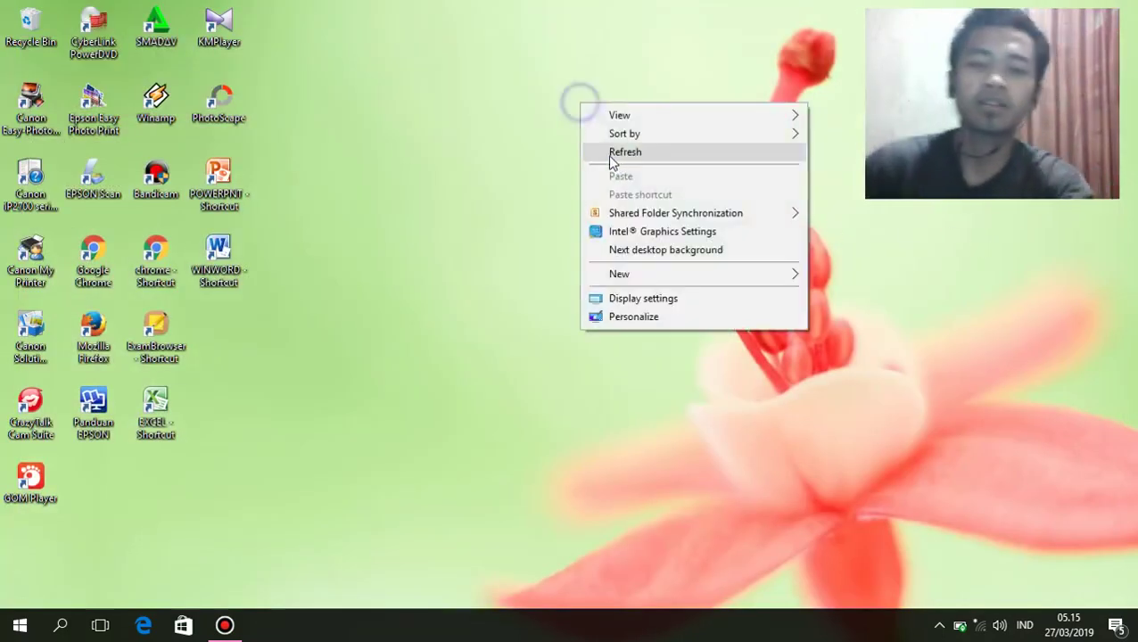
pyautogui.click(610, 152)
pyautogui.rightClick(522, 104)
pyautogui.click(554, 153)
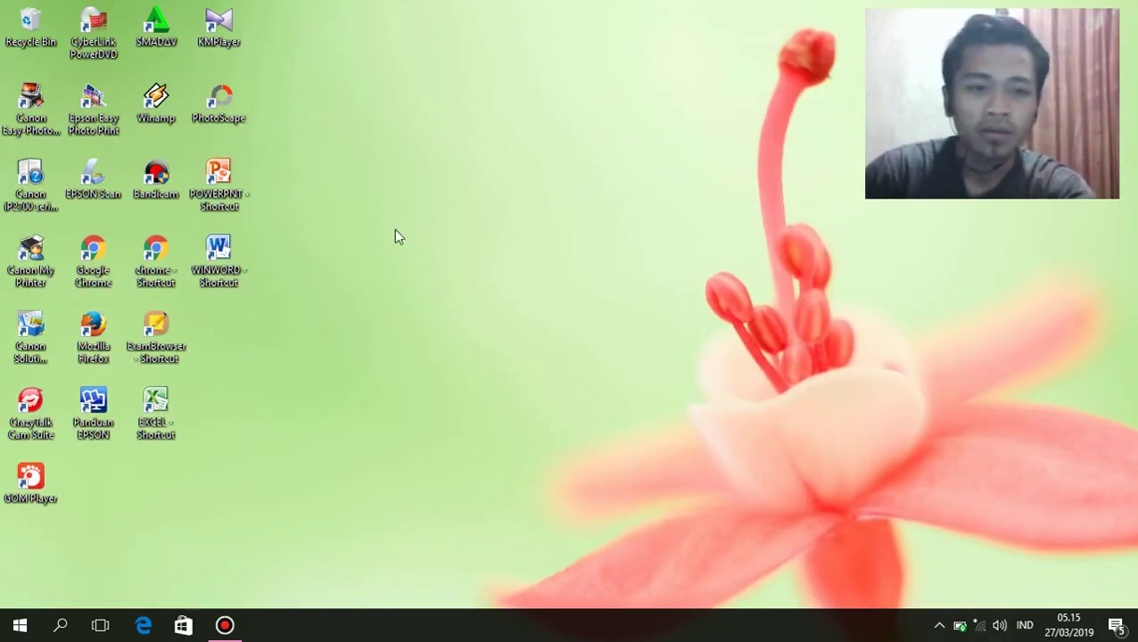
# - Switch the keyboard input language to Arabic (Saudi Arabia) with the Arabic (101) keyboard
pyautogui.click(1030, 627)
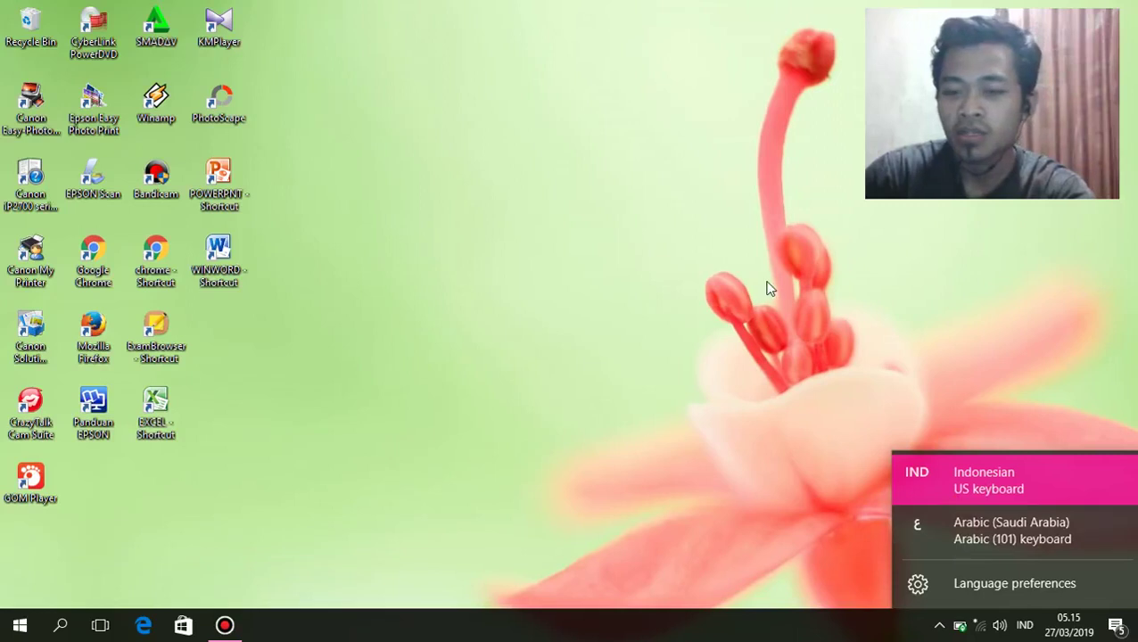
pyautogui.click(594, 193)
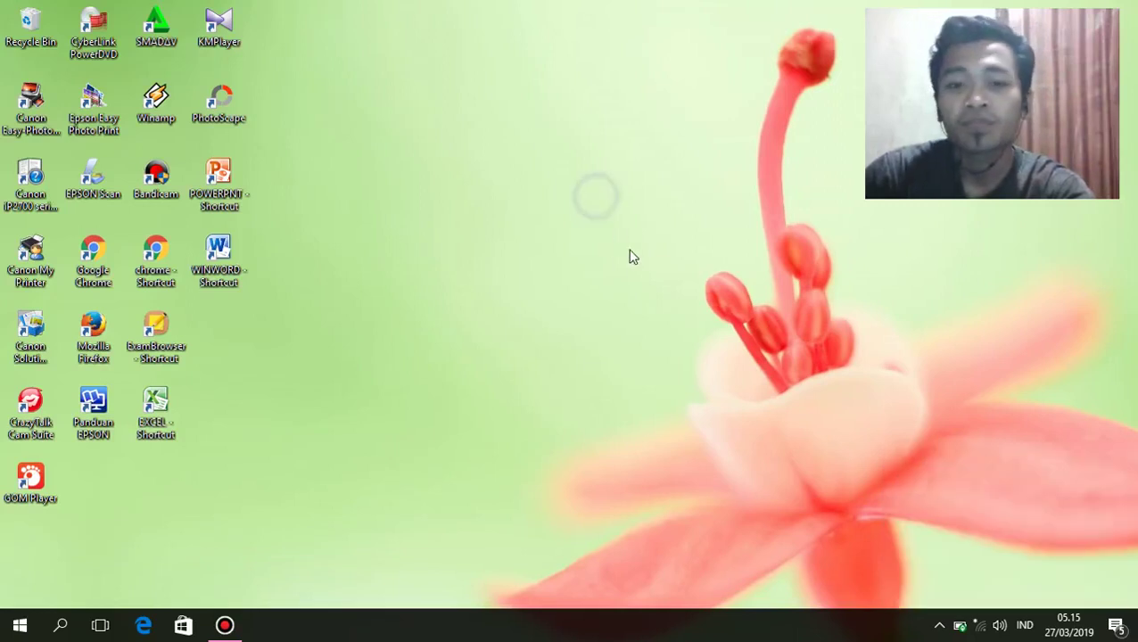
pyautogui.click(1025, 625)
pyautogui.click(981, 527)
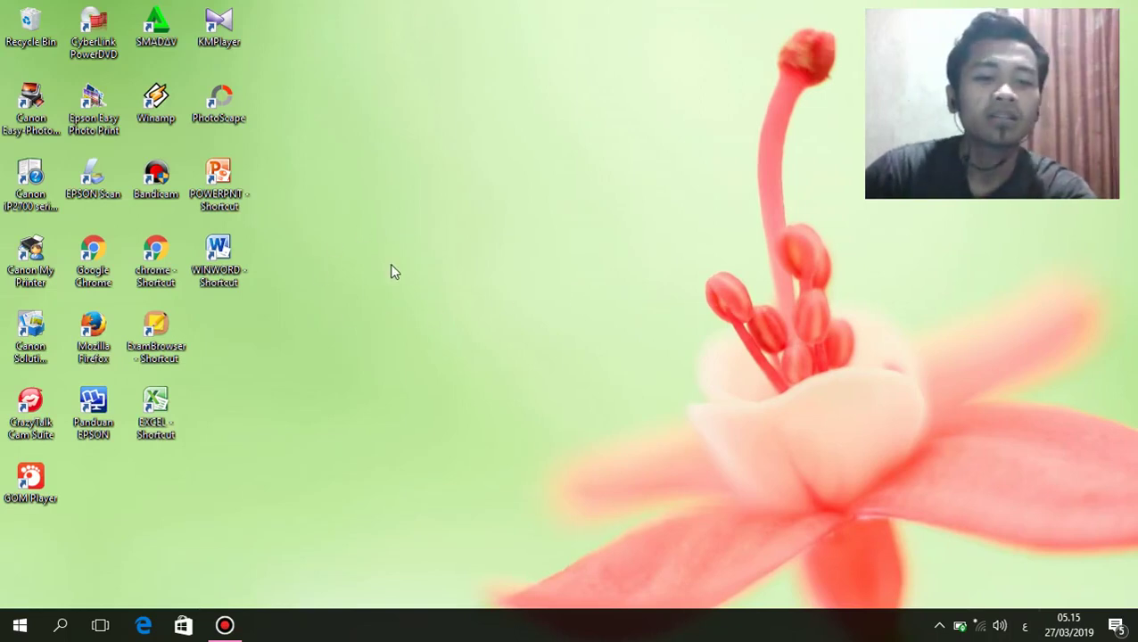
# - Start Microsoft Word from its desktop shortcut and dismiss the Office Activation Wizard over the blank document
pyautogui.doubleClick(231, 254)
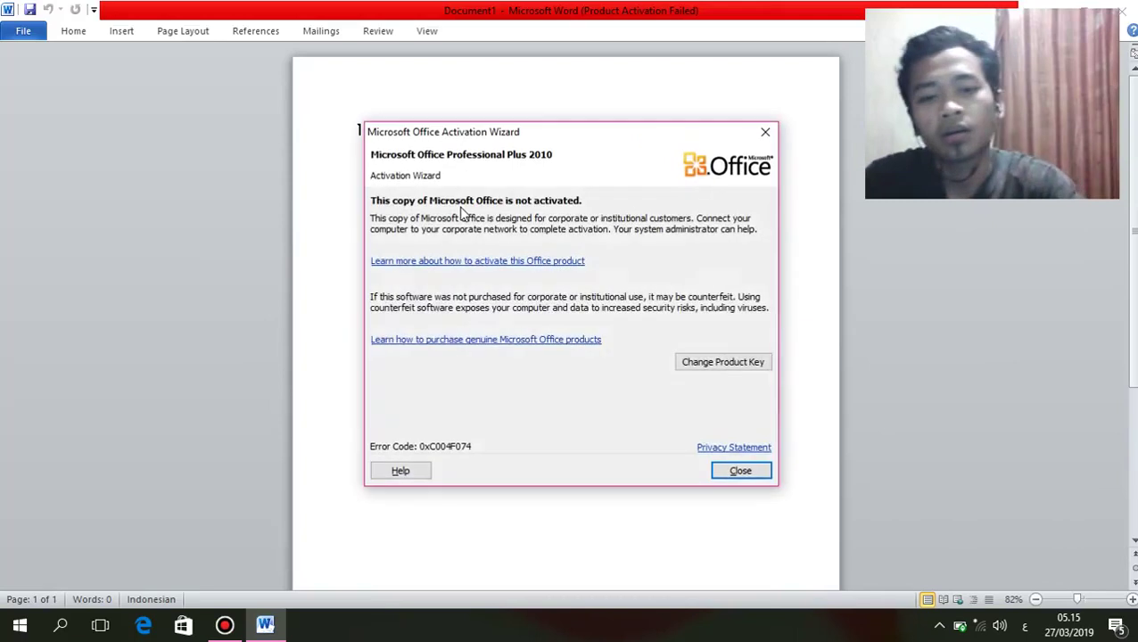
pyautogui.click(741, 470)
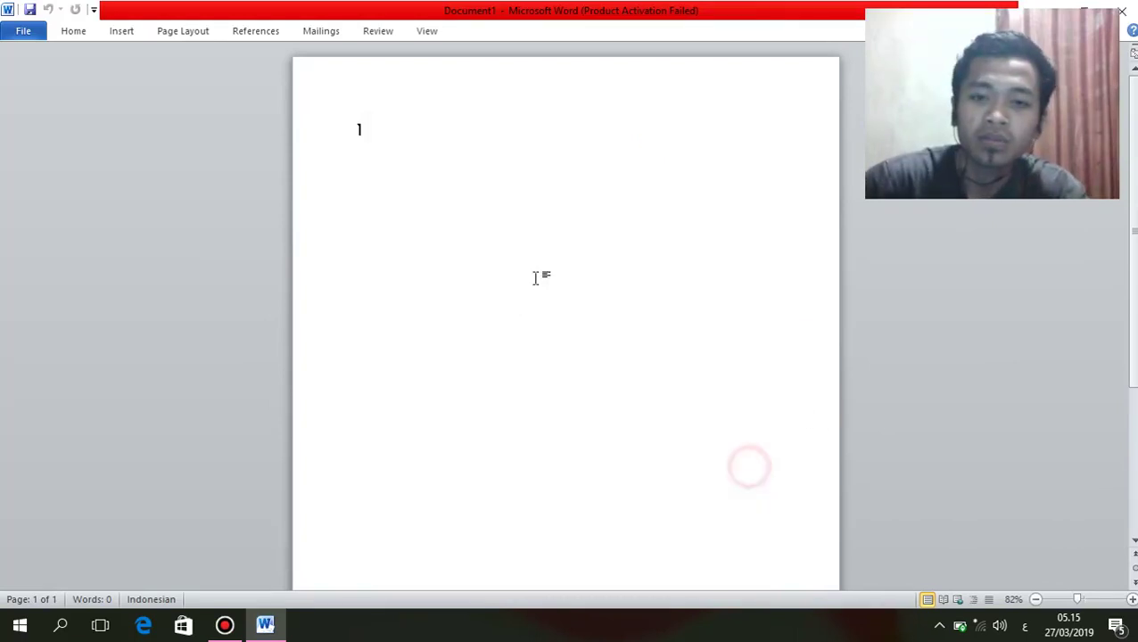
pyautogui.rightClick(442, 140)
pyautogui.press('Escape')
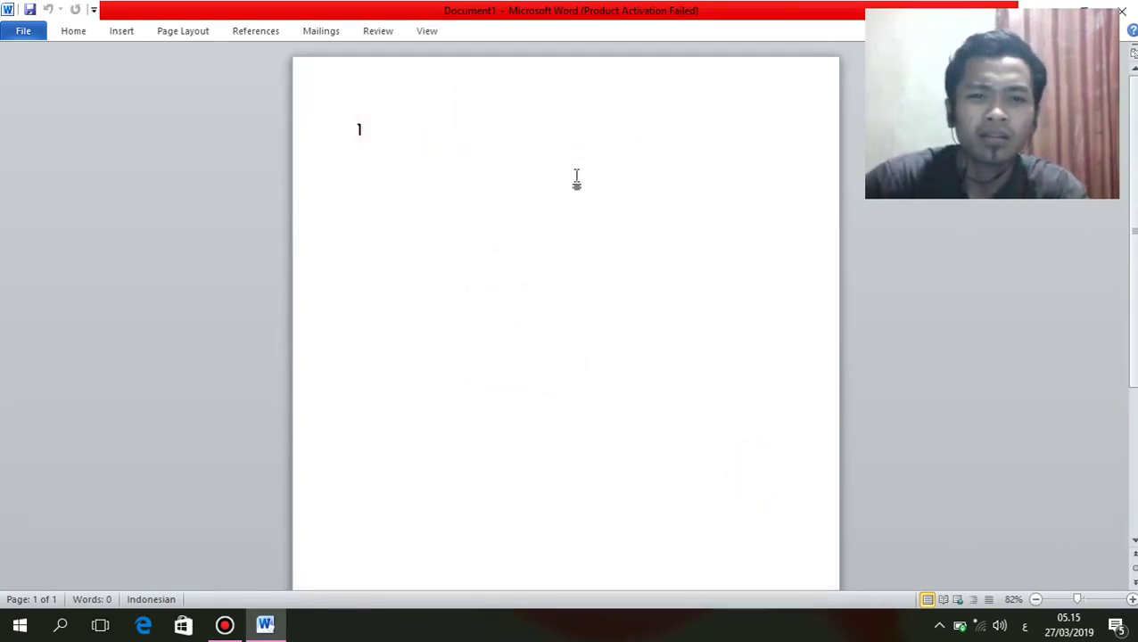
# - Enter a line of random Arabic characters in the blank document to test the keyboard layout
pyautogui.write('asdfghjklasdfghjklasdfghjk')
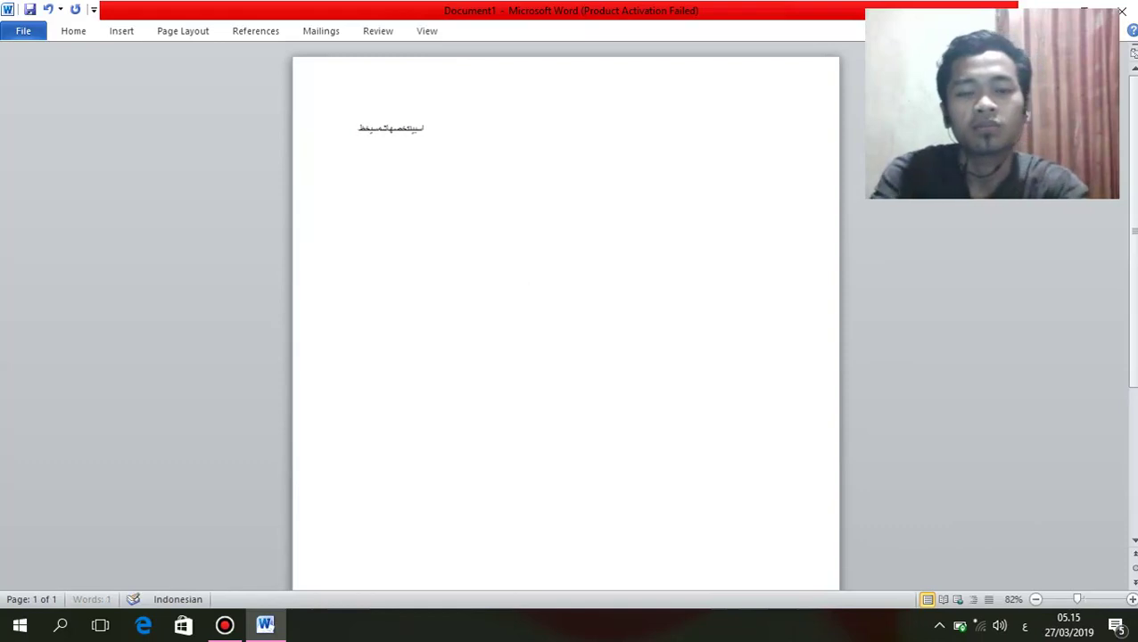
pyautogui.write('lasdfghjklasdfghjklasdfghjk')
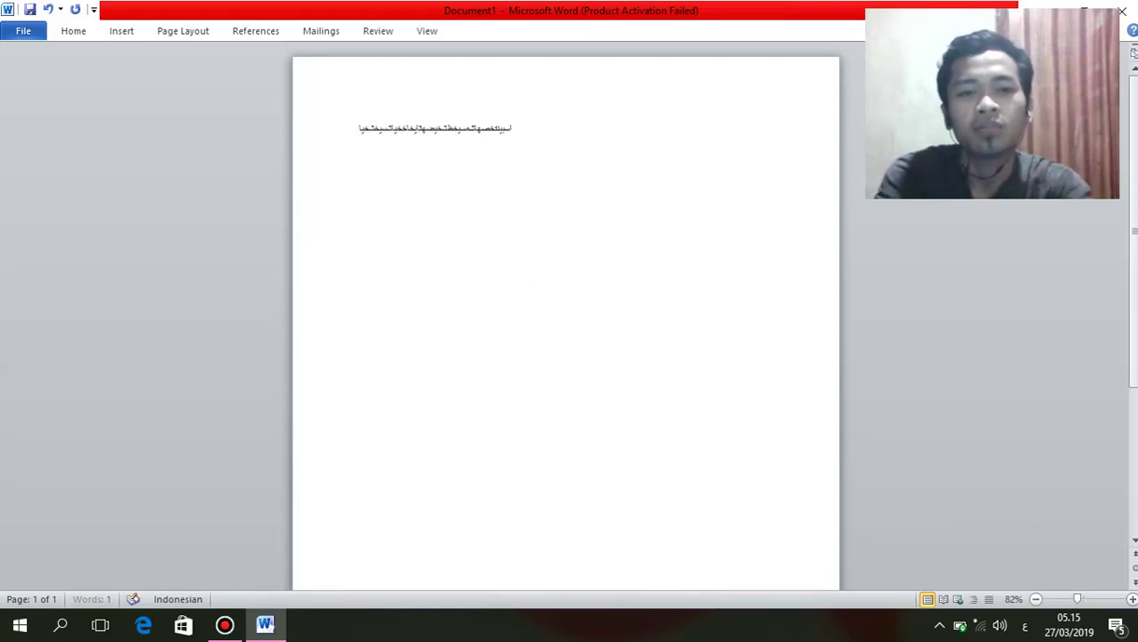
pyautogui.write('las')
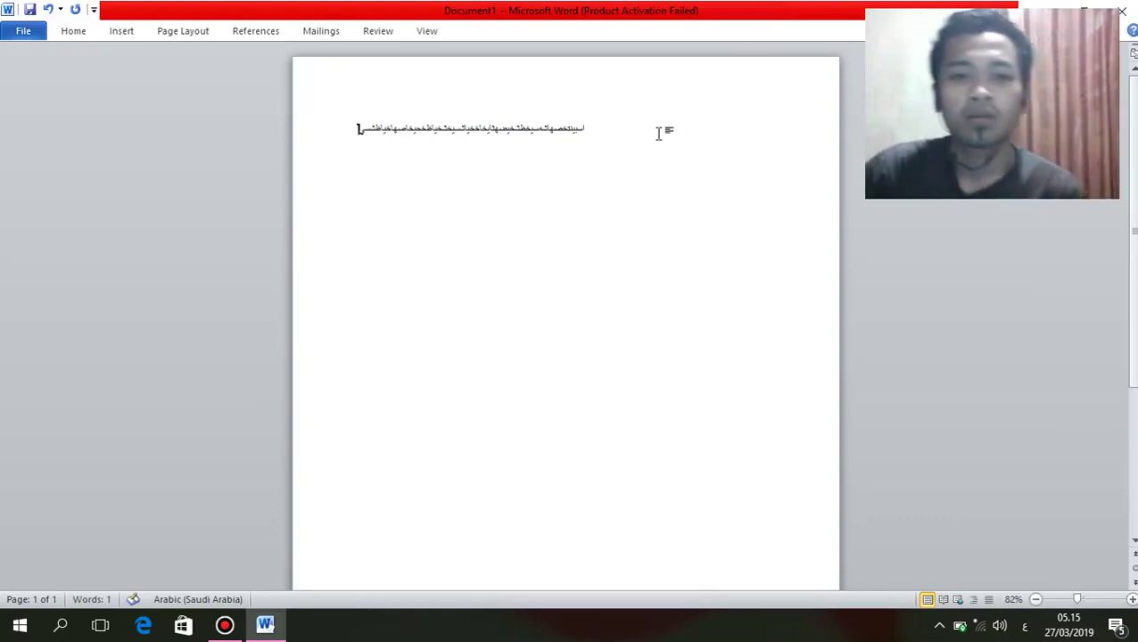
# - Delete the whole line of Arabic test characters from the document
pyautogui.press('BackSpace')
pyautogui.press('BackSpace')
pyautogui.press('BackSpace')
pyautogui.press('BackSpace')
pyautogui.press('BackSpace')
pyautogui.press('BackSpace')
pyautogui.press('BackSpace')
pyautogui.press('BackSpace')
pyautogui.press('BackSpace')
pyautogui.press('BackSpace')
pyautogui.press('BackSpace')
pyautogui.press('BackSpace')
pyautogui.press('BackSpace')
pyautogui.press('BackSpace')
pyautogui.press('BackSpace')
pyautogui.press('BackSpace')
pyautogui.press('BackSpace')
pyautogui.press('BackSpace')
pyautogui.press('BackSpace')
pyautogui.press('BackSpace')
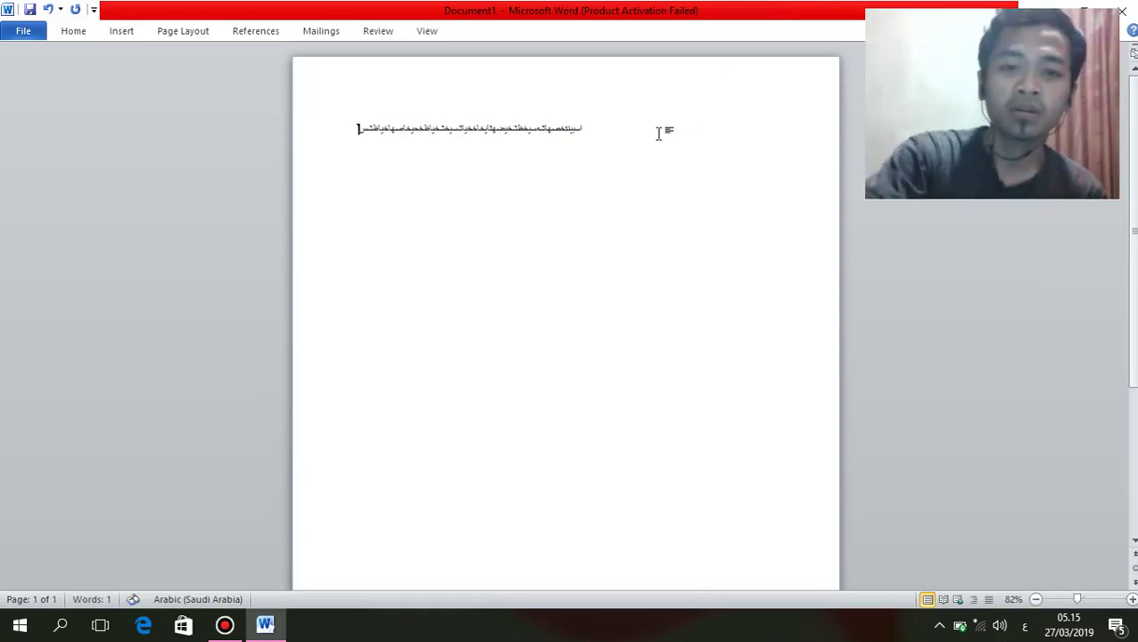
pyautogui.press('BackSpace')
pyautogui.press('BackSpace')
pyautogui.press('BackSpace')
pyautogui.press('BackSpace')
pyautogui.press('BackSpace')
pyautogui.press('BackSpace')
pyautogui.press('BackSpace')
pyautogui.press('BackSpace')
pyautogui.press('BackSpace')
pyautogui.press('BackSpace')
pyautogui.press('BackSpace')
pyautogui.press('BackSpace')
pyautogui.press('BackSpace')
pyautogui.press('BackSpace')
pyautogui.press('BackSpace')
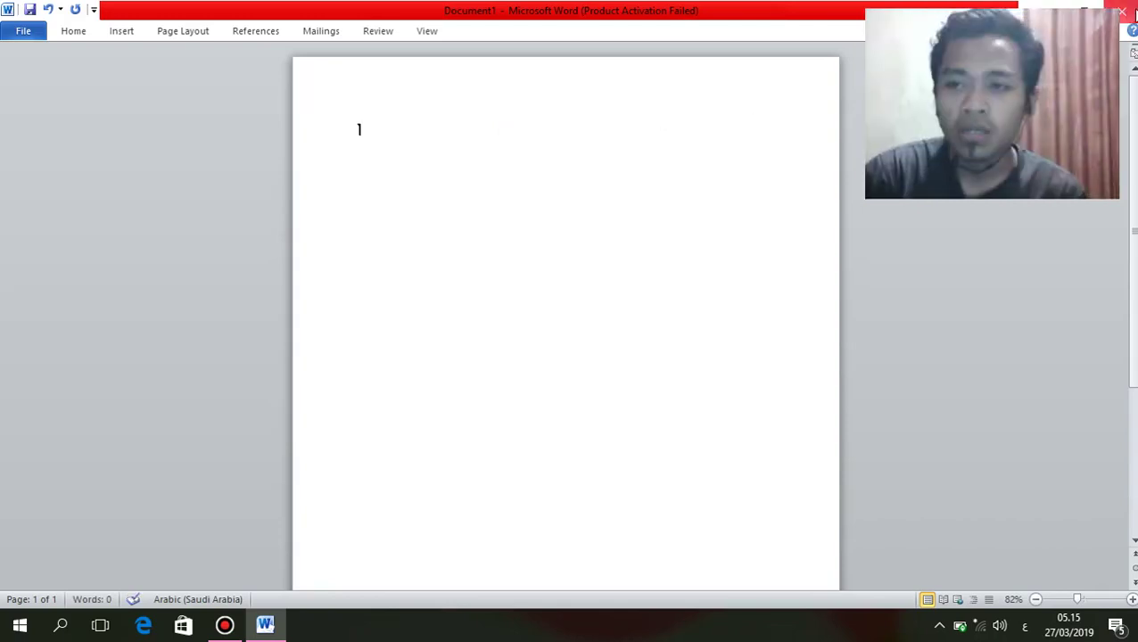
# - Close Word without saving the changes to Document1 and refresh the desktop
pyautogui.click(1129, 13)
pyautogui.click(587, 332)
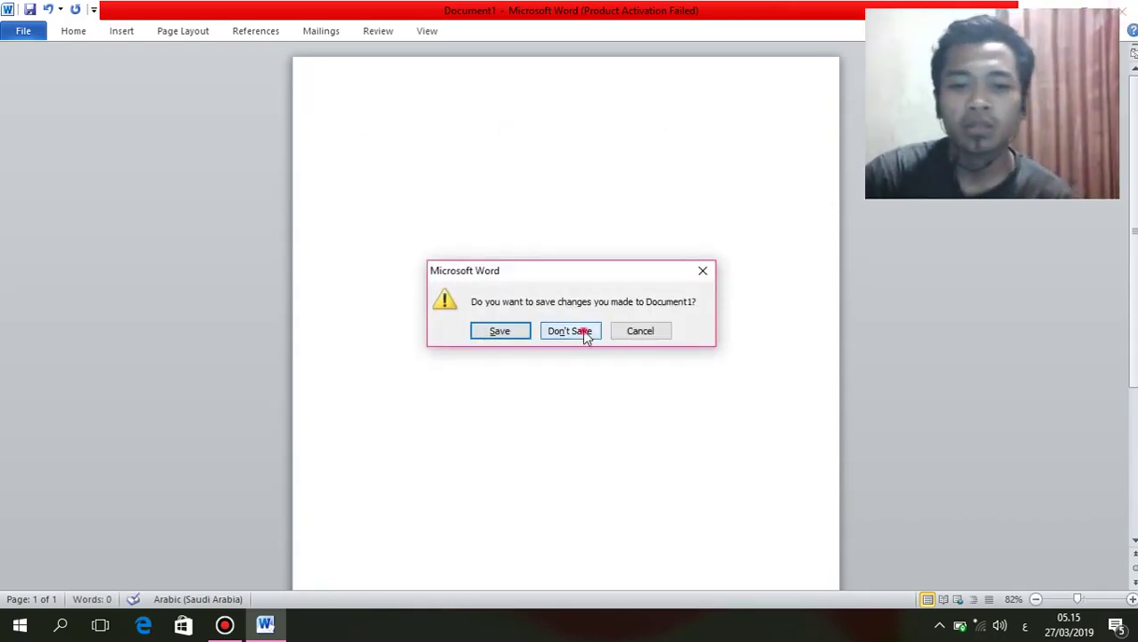
pyautogui.rightClick(459, 125)
pyautogui.click(485, 174)
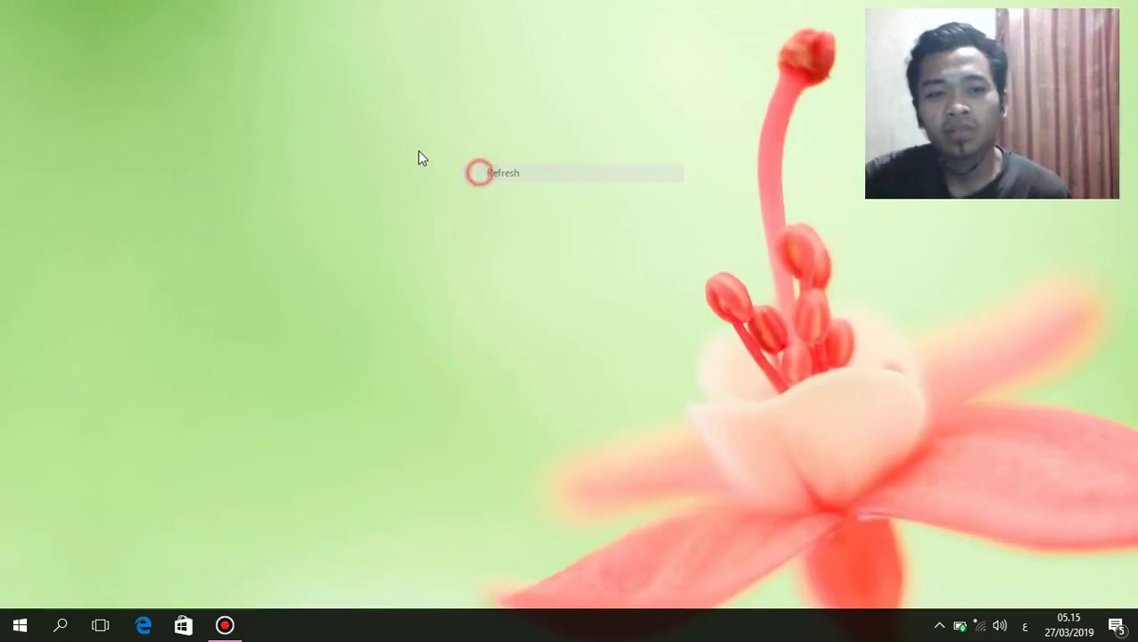
pyautogui.rightClick(397, 78)
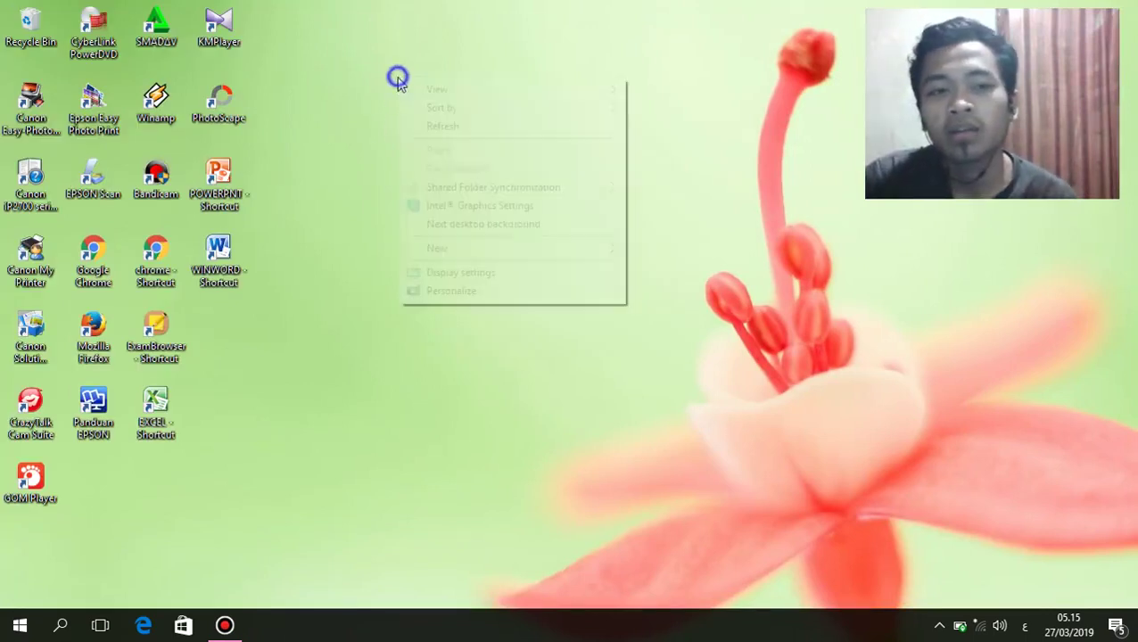
pyautogui.click(437, 126)
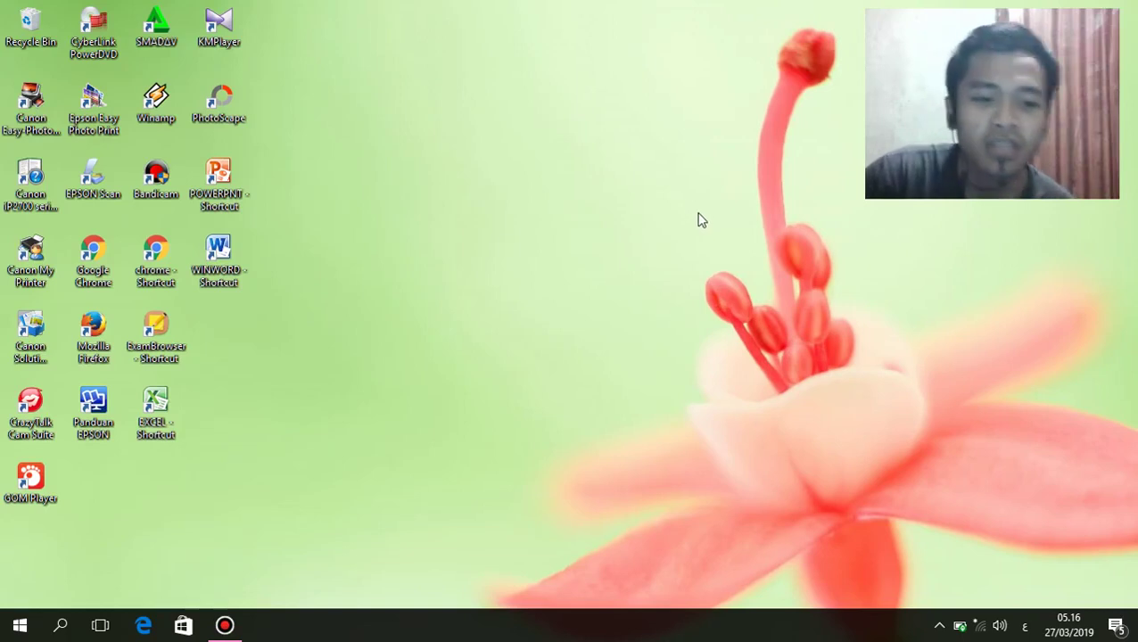
pyautogui.click(1023, 630)
pyautogui.click(535, 97)
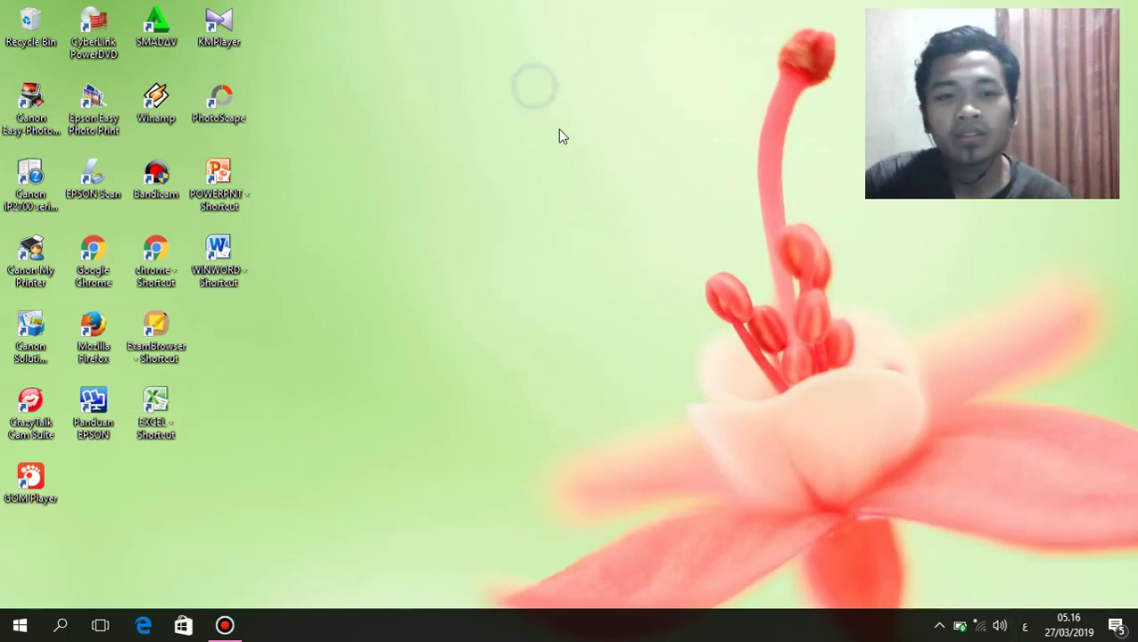
pyautogui.rightClick(404, 93)
pyautogui.click(453, 142)
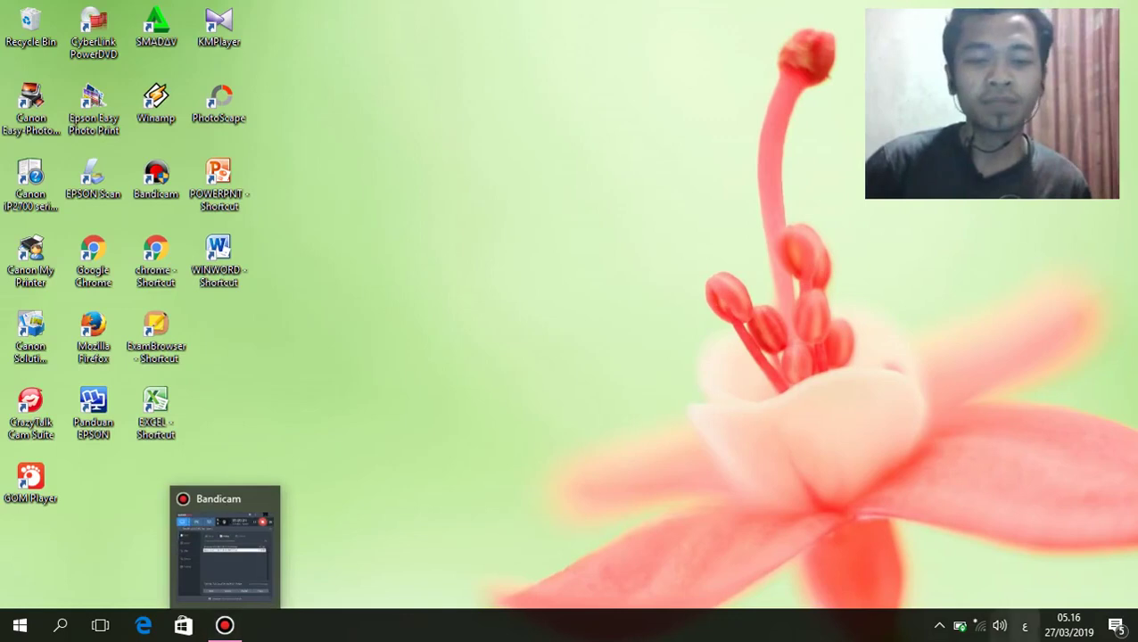
# - Open the Windows language preferences from the list of keyboard input languages
pyautogui.click(1024, 630)
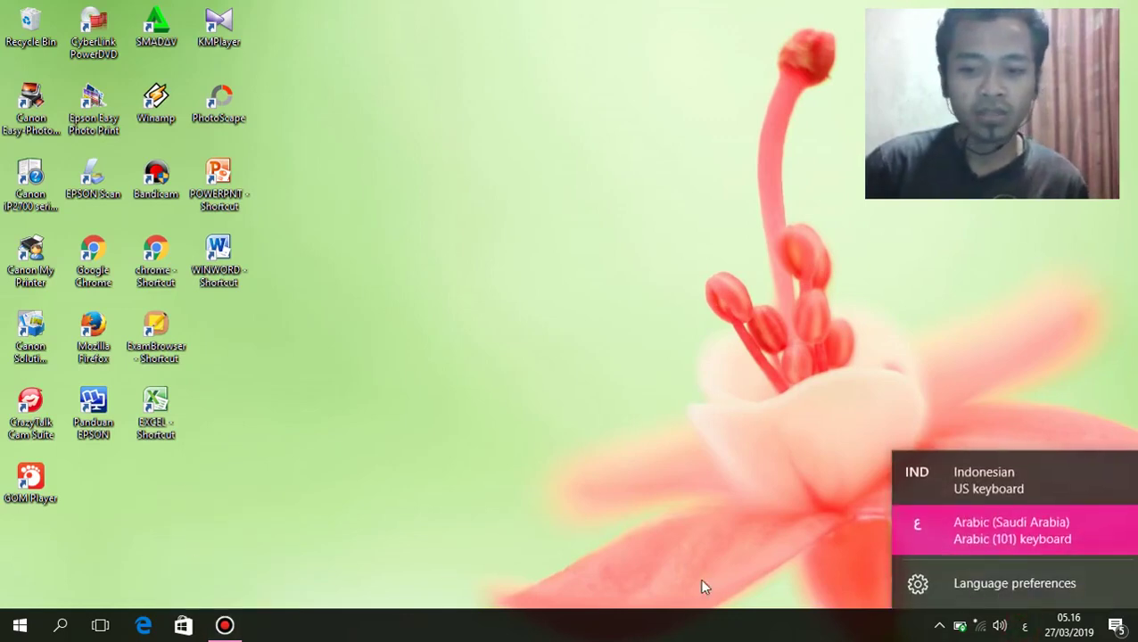
pyautogui.click(945, 585)
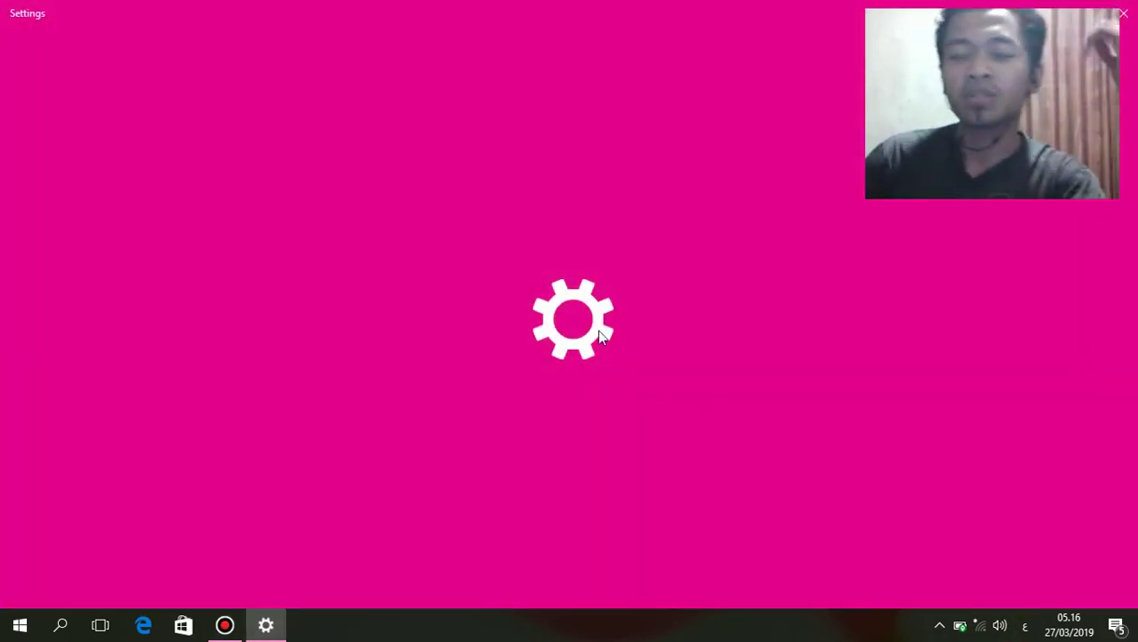